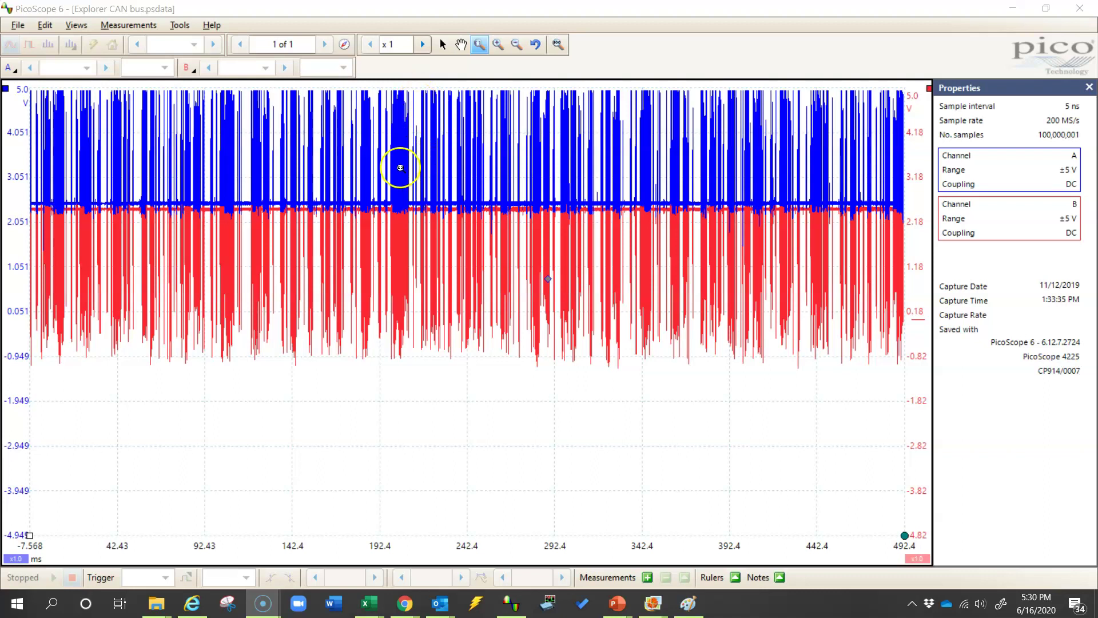
Zoom the trace to x2,048 on the single CAN frame around 206 ms
scroll(401, 168, up, 8)
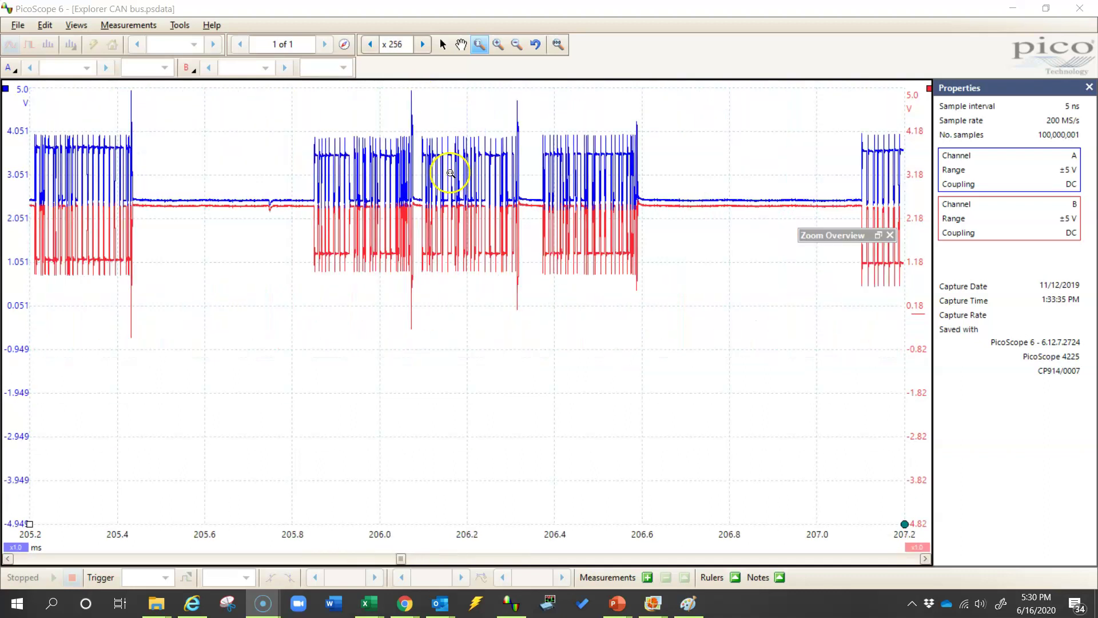
scroll(451, 171, up, 2)
scroll(632, 153, up, 1)
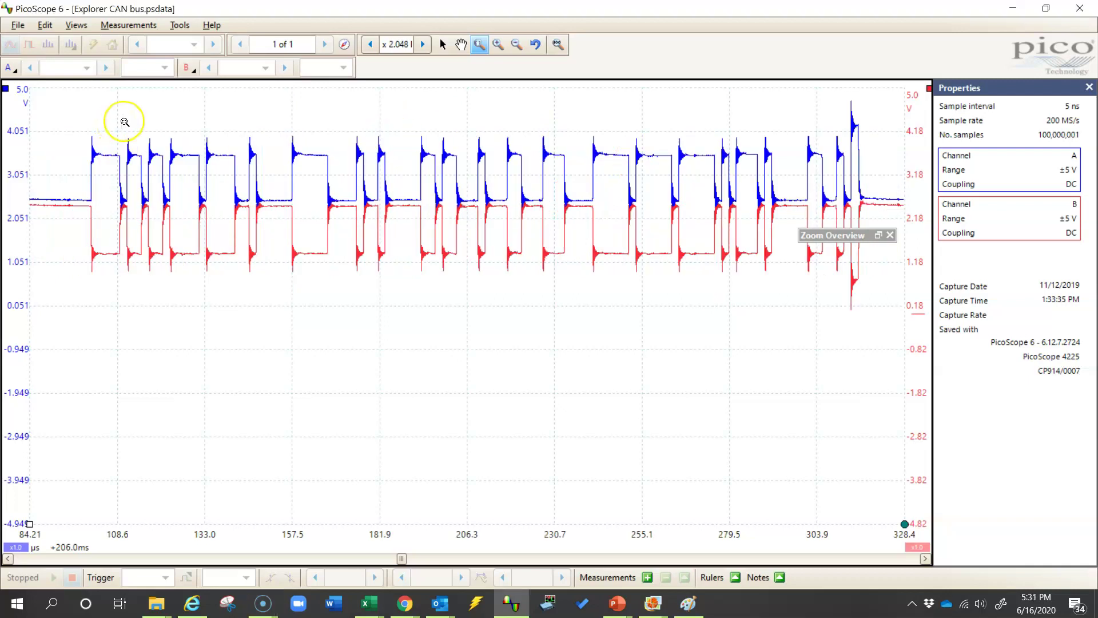
Add a new CAN decoder via Tools > Serial Decoding > Create
click(180, 25)
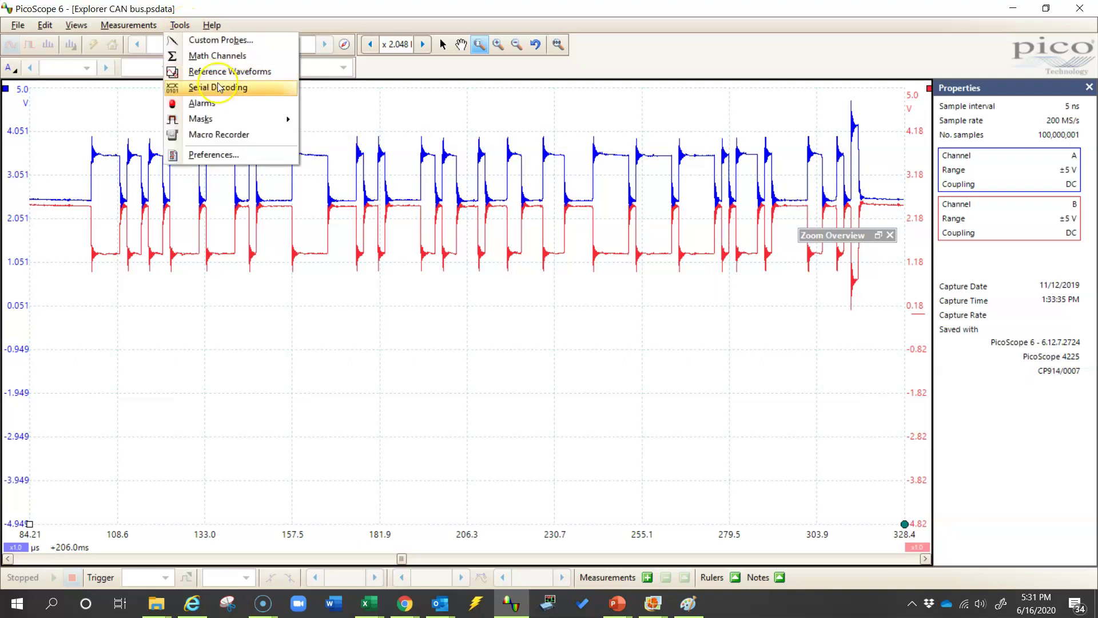
click(222, 88)
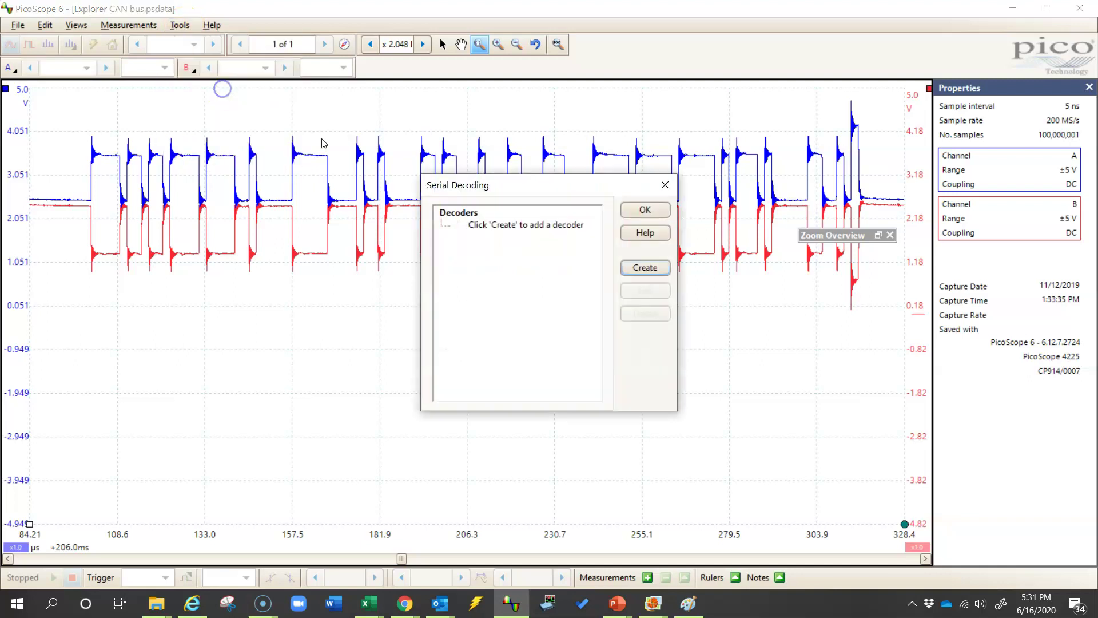
click(651, 268)
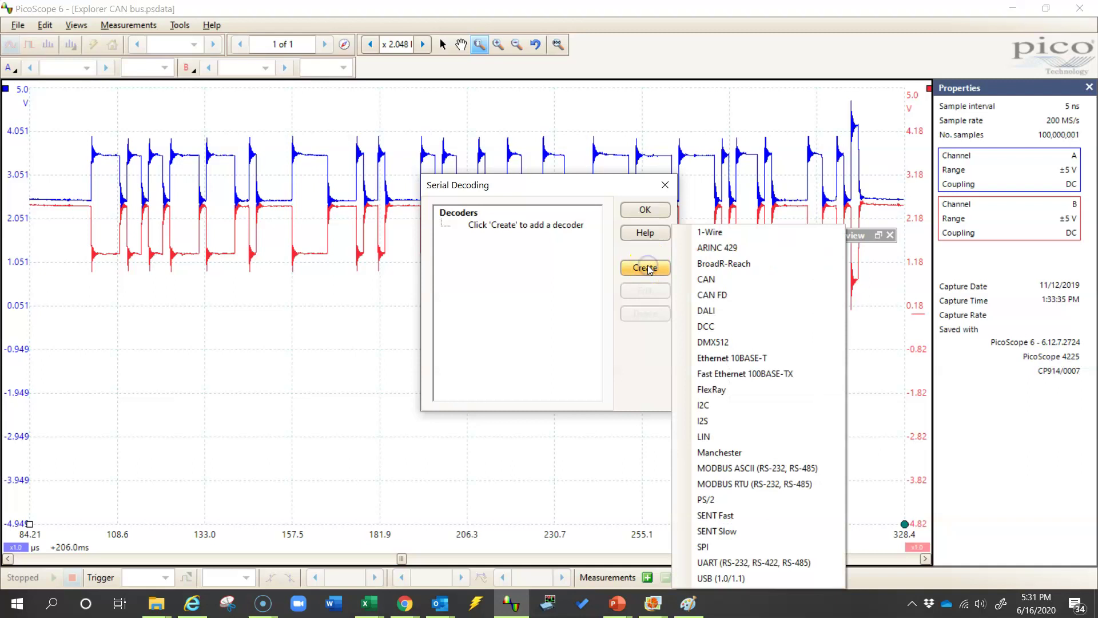
click(707, 279)
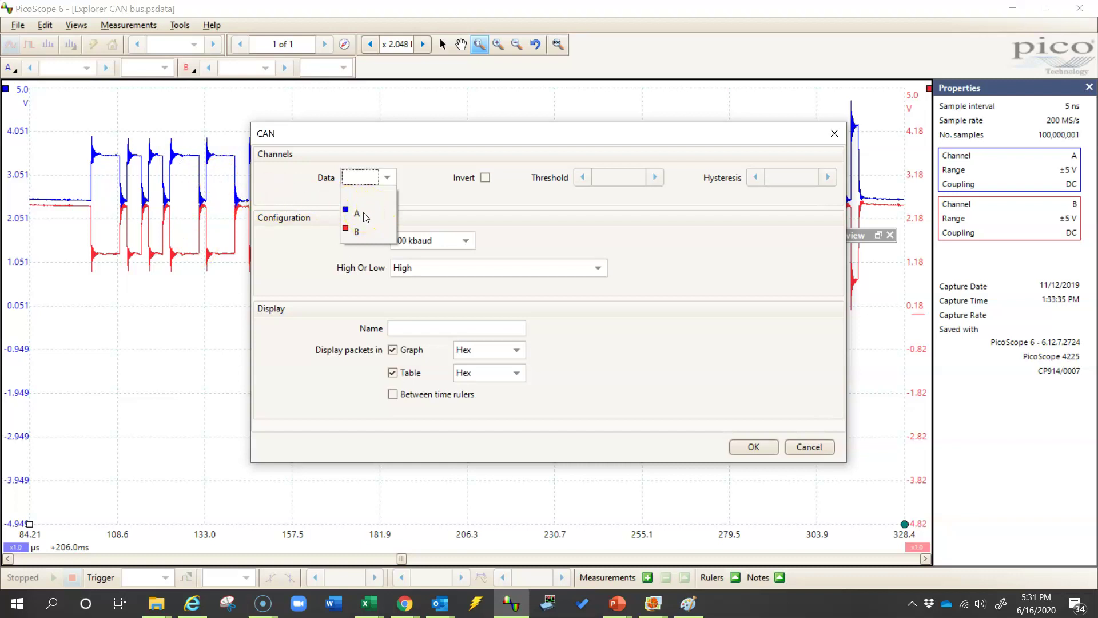
Configure the CAN decoder: data on channel A, hysteresis 0, 500 kbaud, Binary graph packets
click(349, 211)
click(349, 213)
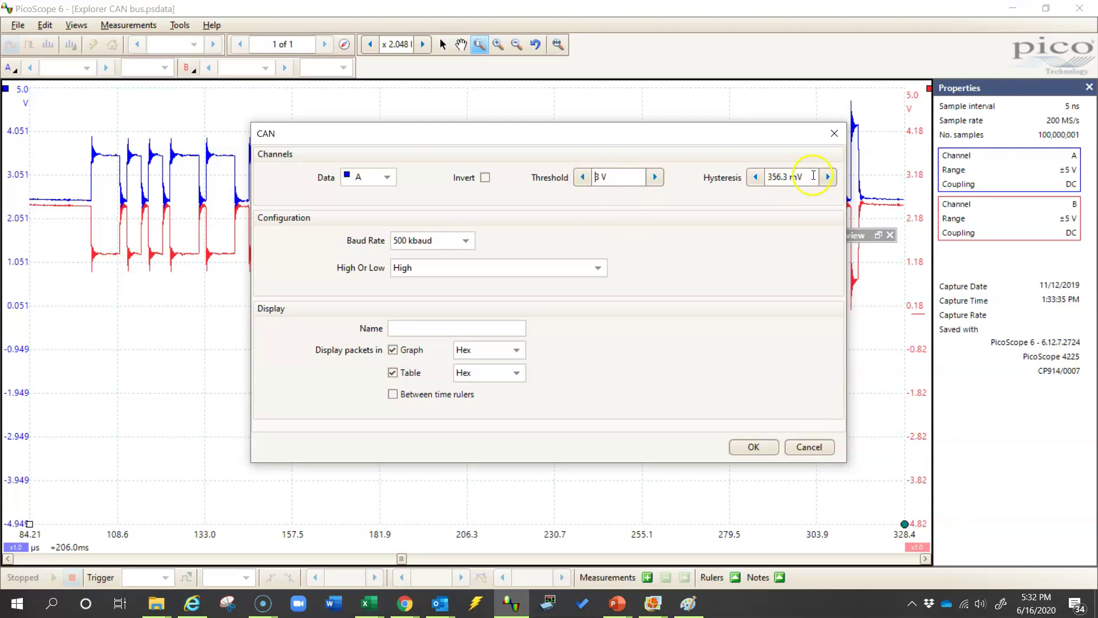
text(0)
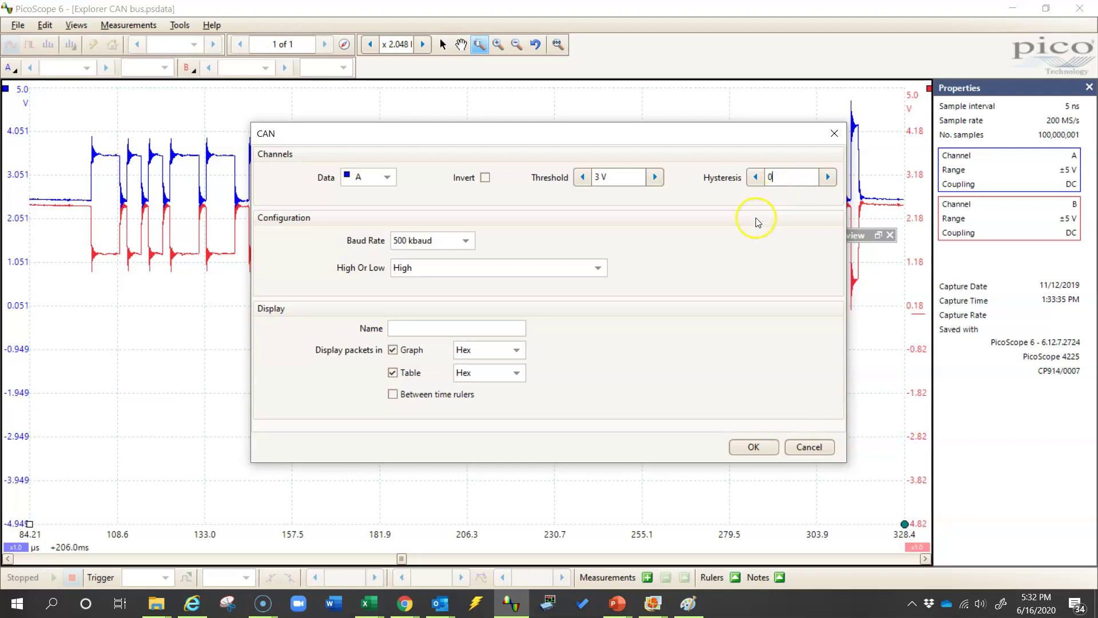
click(467, 243)
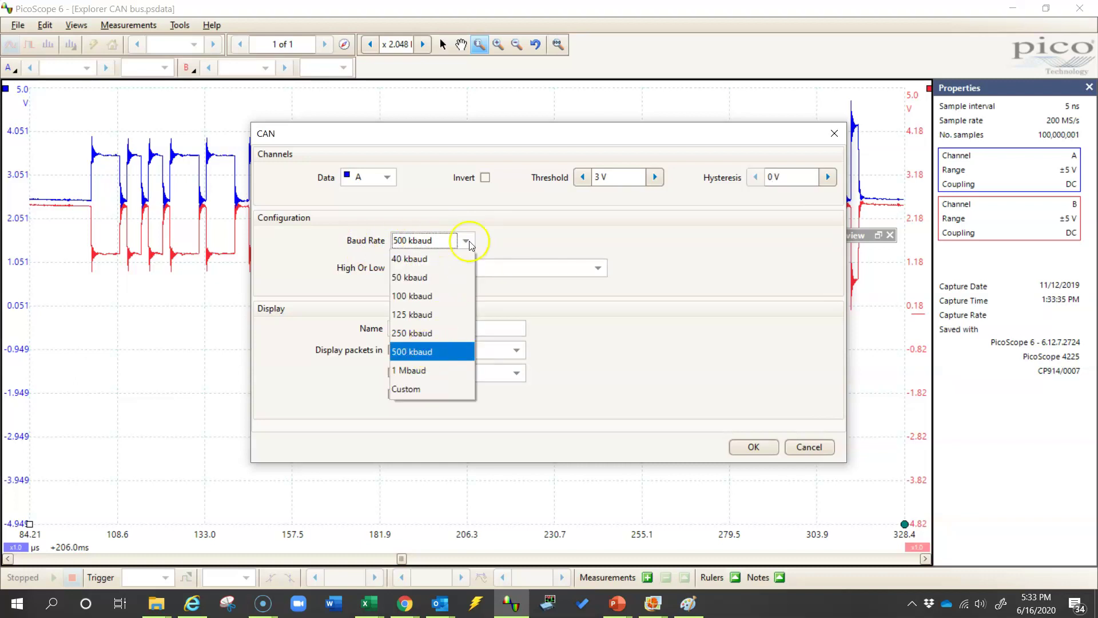
click(499, 234)
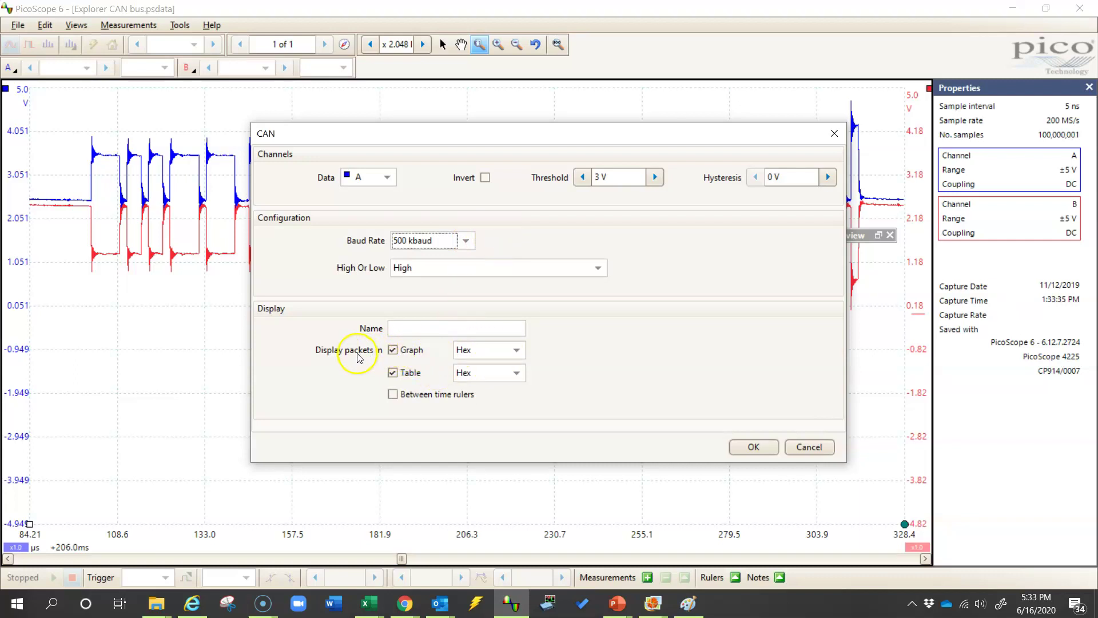
click(512, 349)
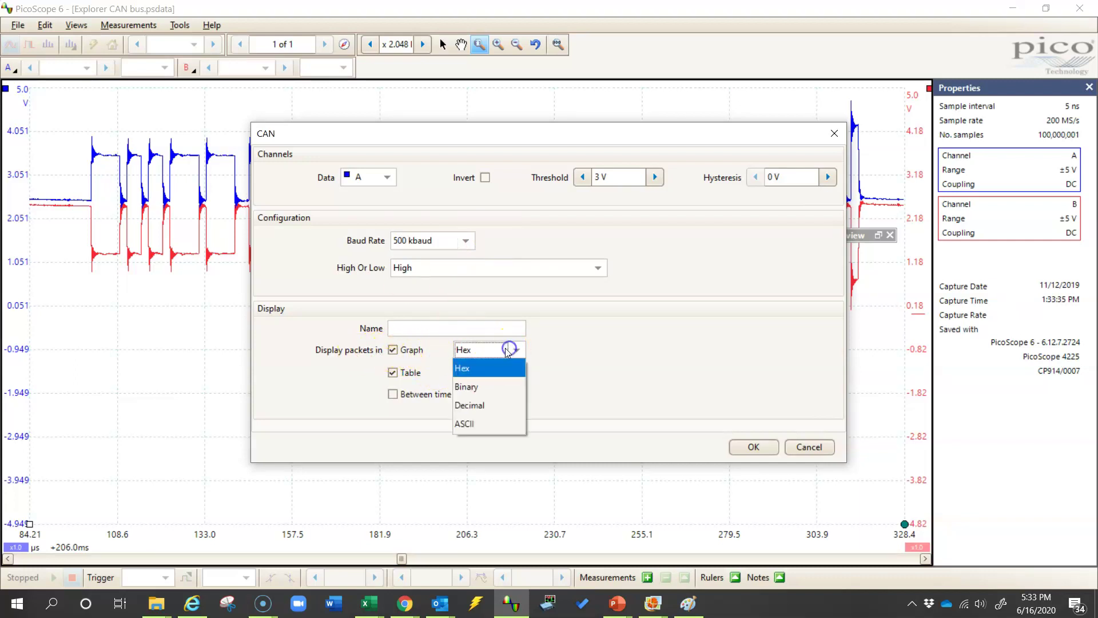
click(469, 387)
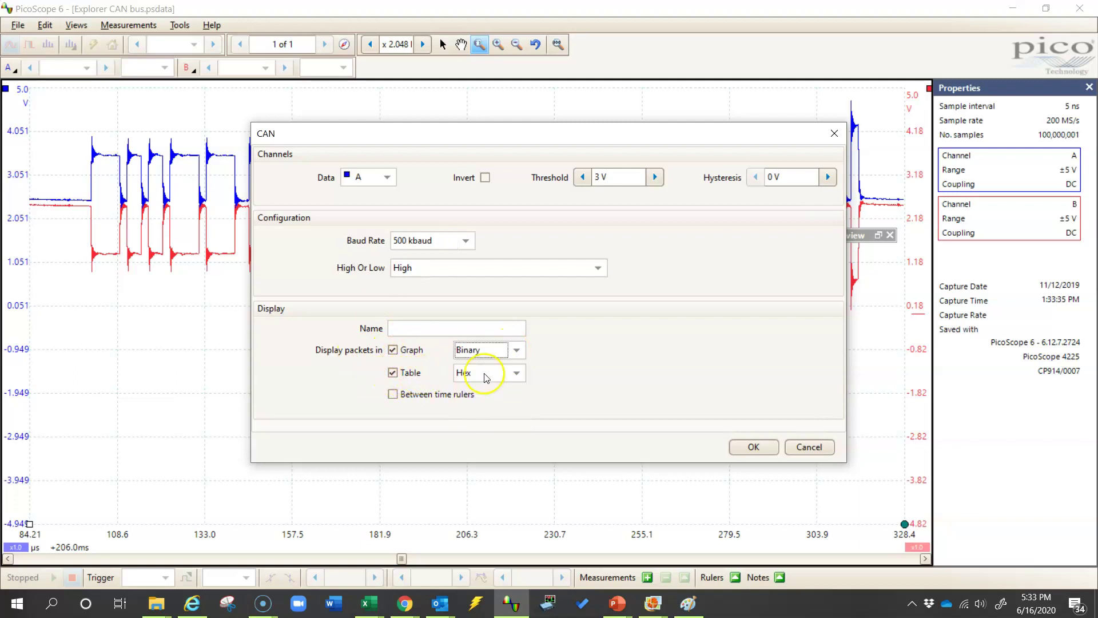
click(753, 446)
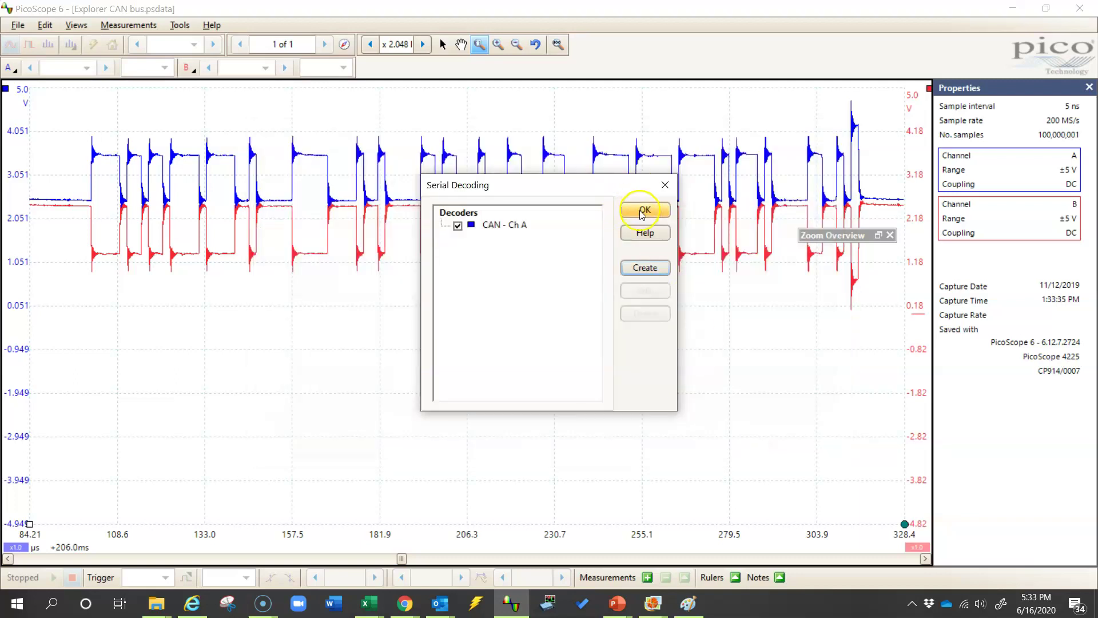
Apply the CAN – Ch A decoder to show decoded packets on the trace and table
click(644, 211)
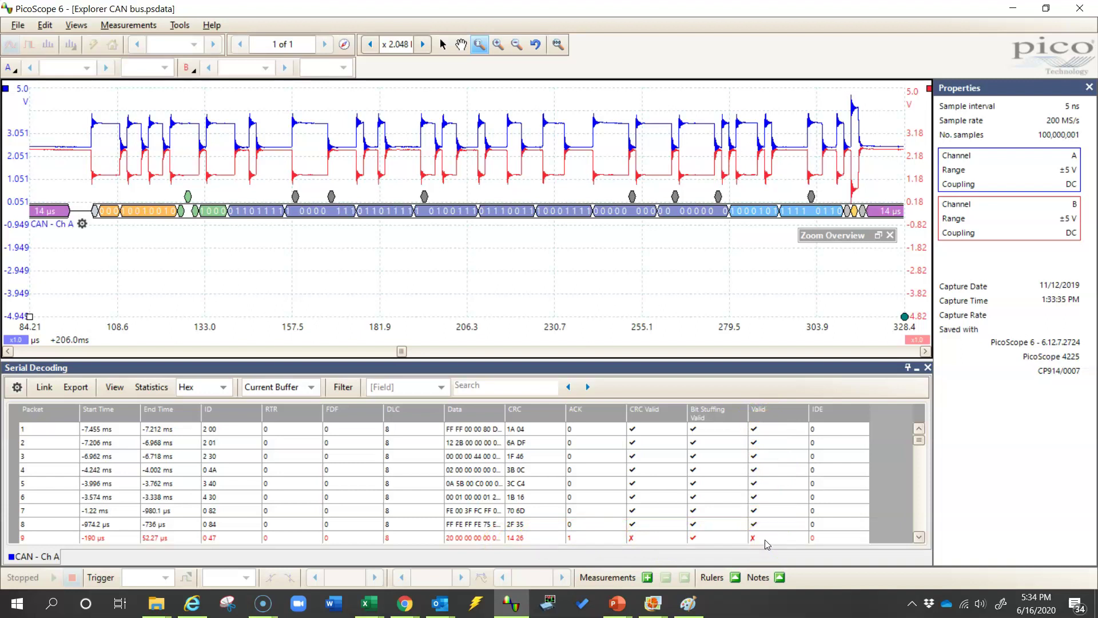
Sort the packet table by the Valid column and jump to invalid packet 146
click(760, 410)
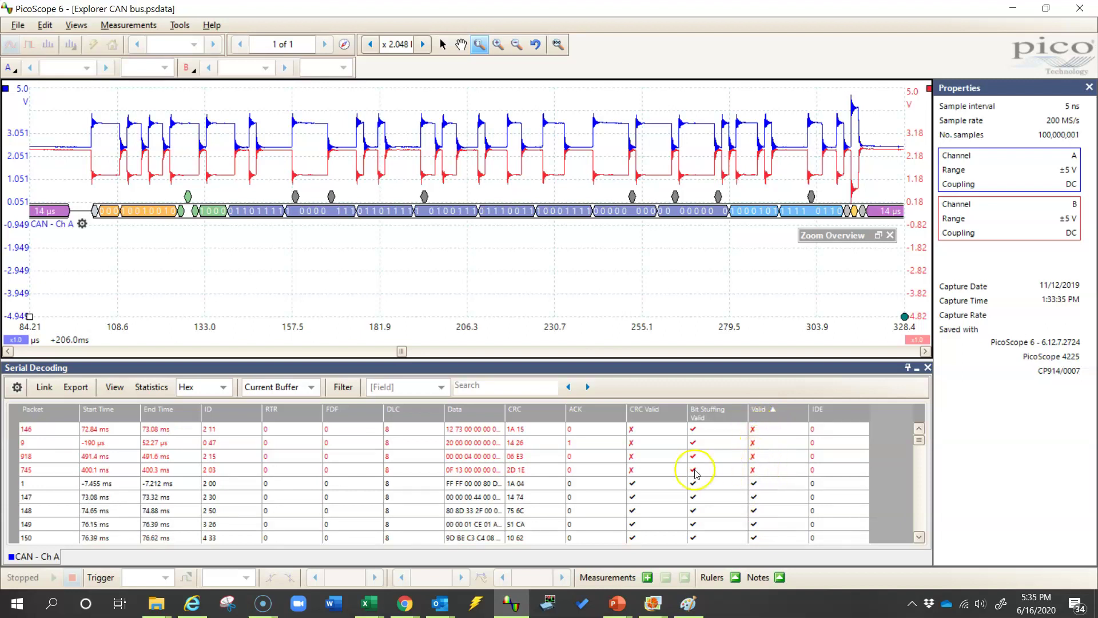
double_click(483, 432)
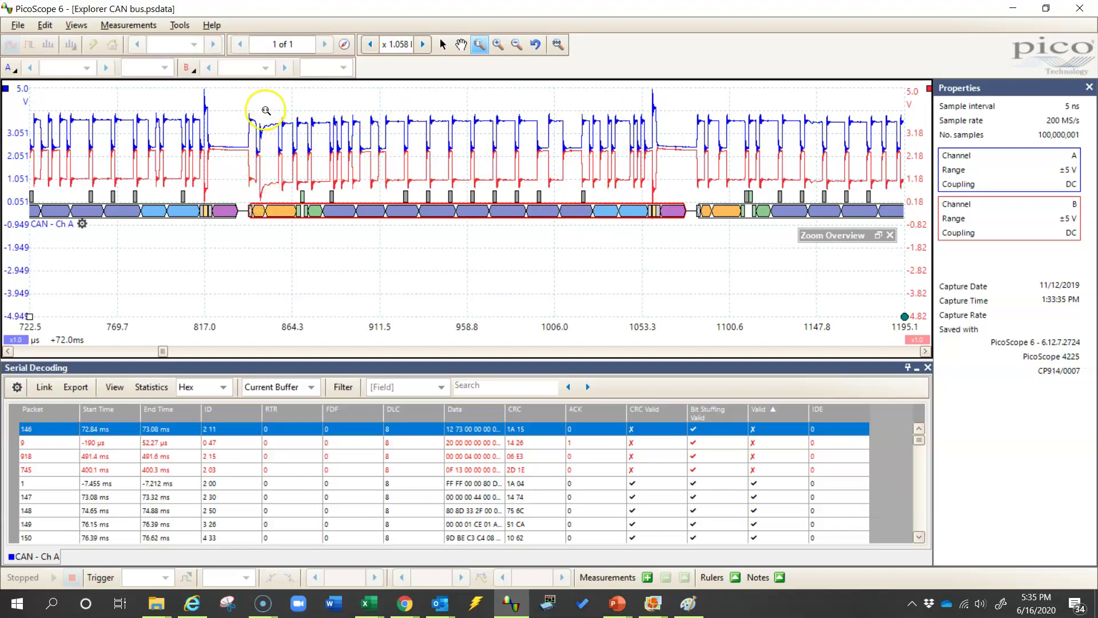
scroll(265, 111, down, 1)
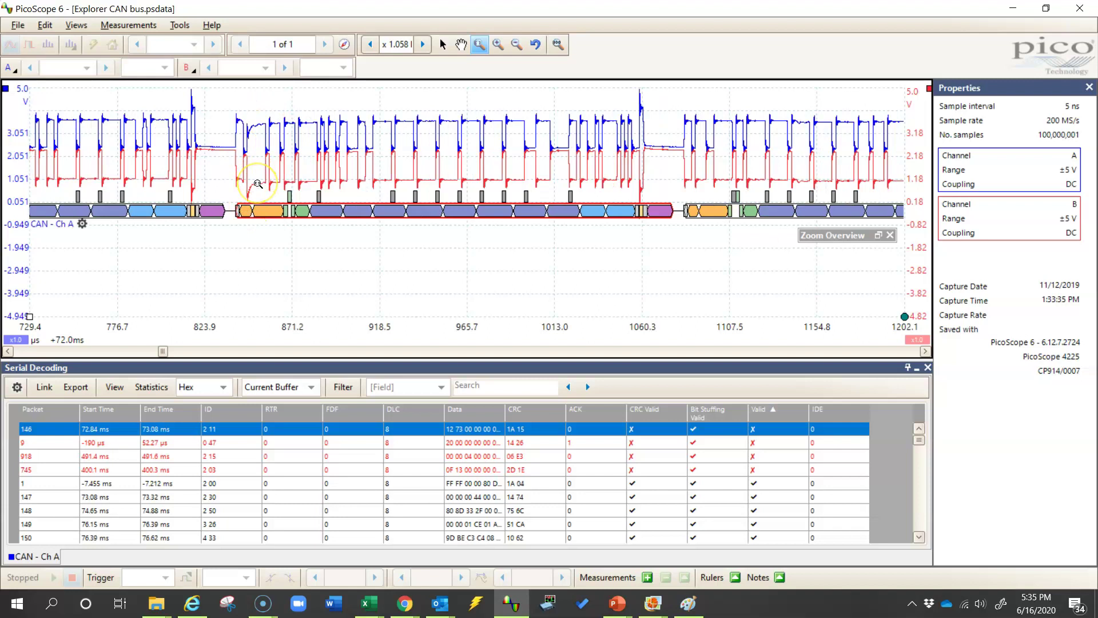
Zoom into the distorted first bits of packet 146 to inspect them
click(258, 184)
click(240, 188)
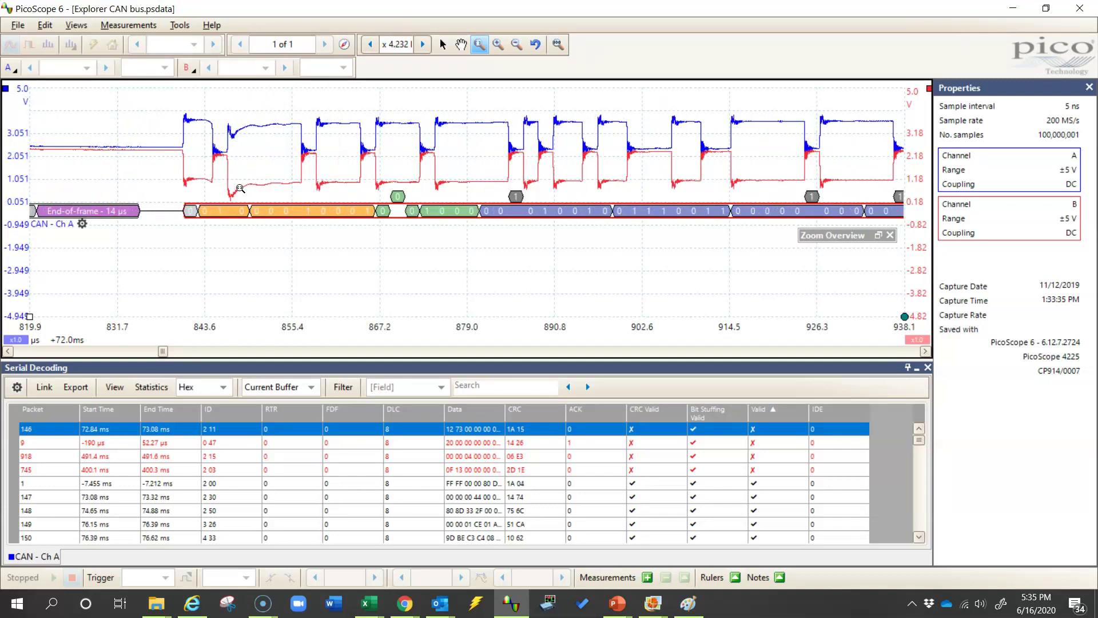
click(234, 223)
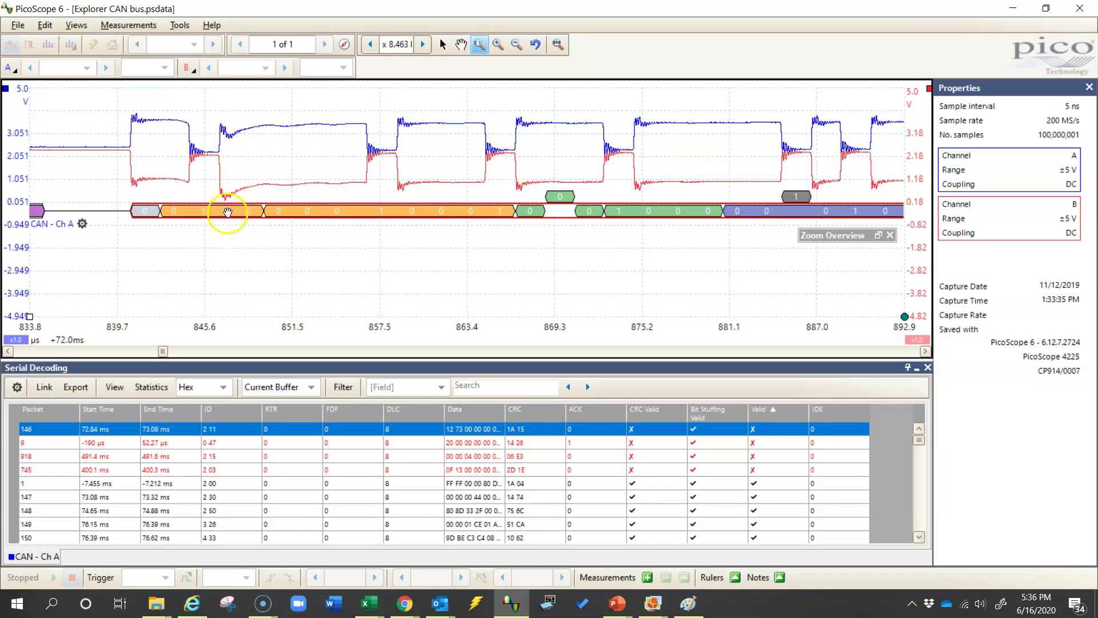
scroll(456, 244, down, 1)
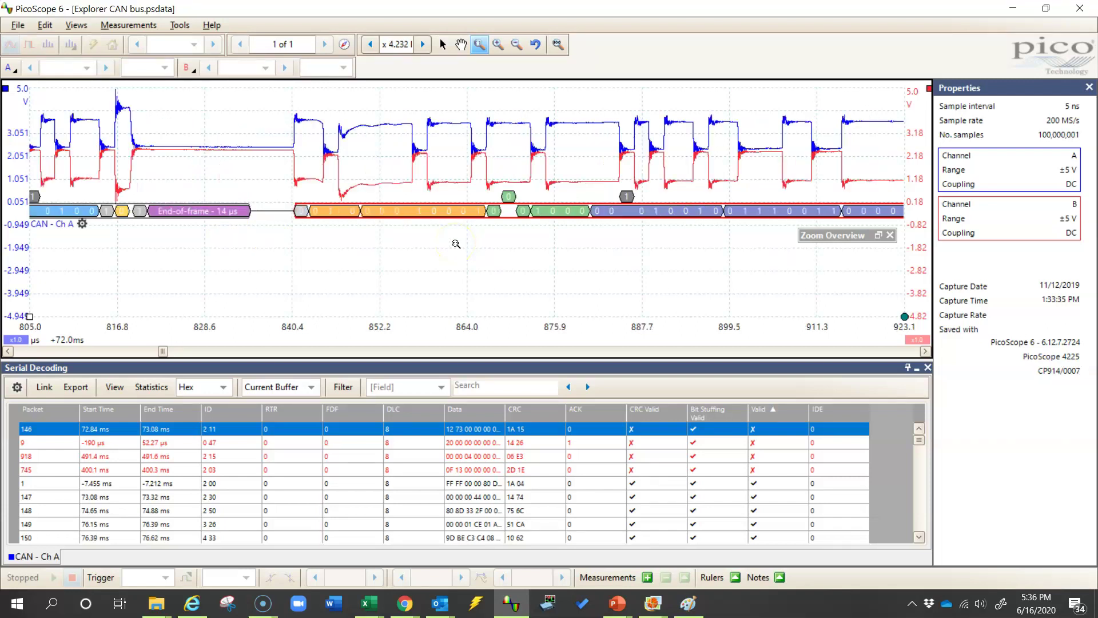
click(924, 351)
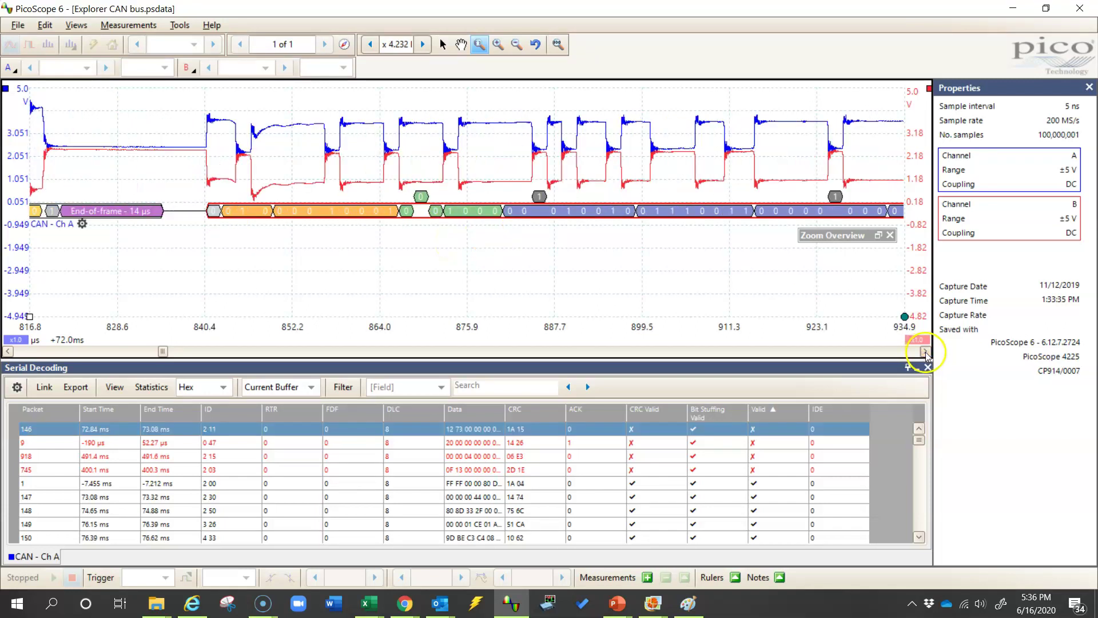
click(925, 351)
scroll(633, 235, down, 2)
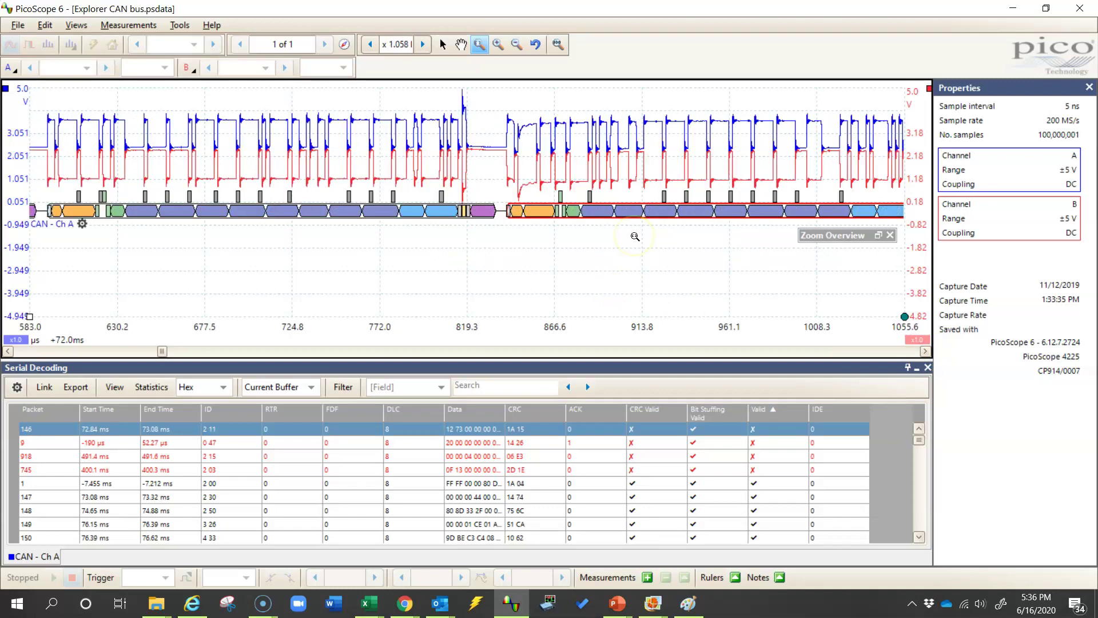
scroll(583, 242, up, 1)
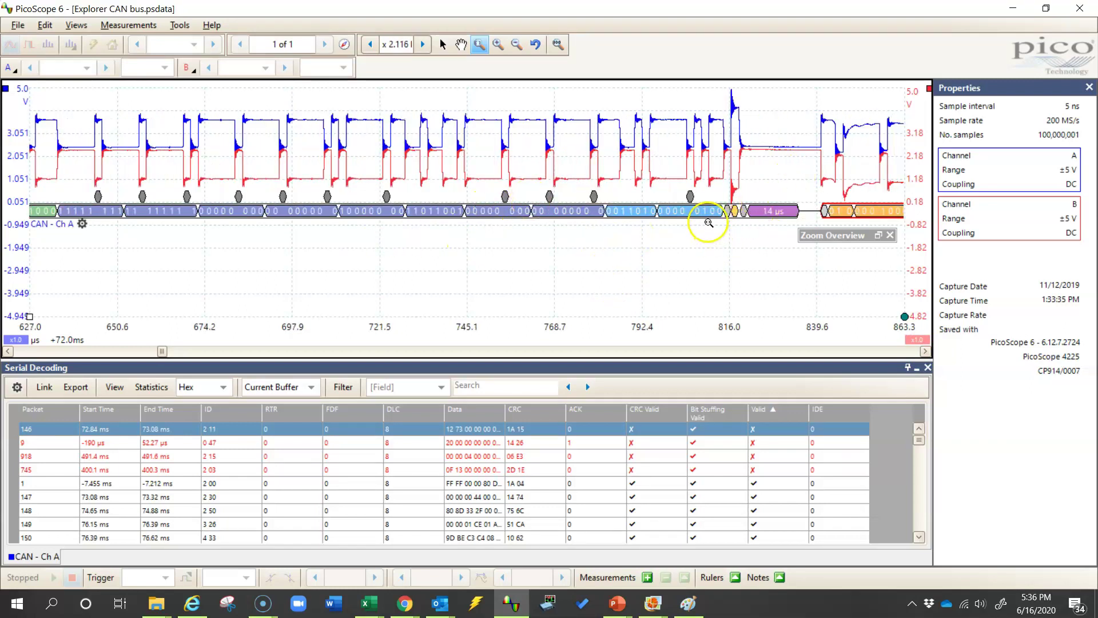
scroll(736, 152, up, 1)
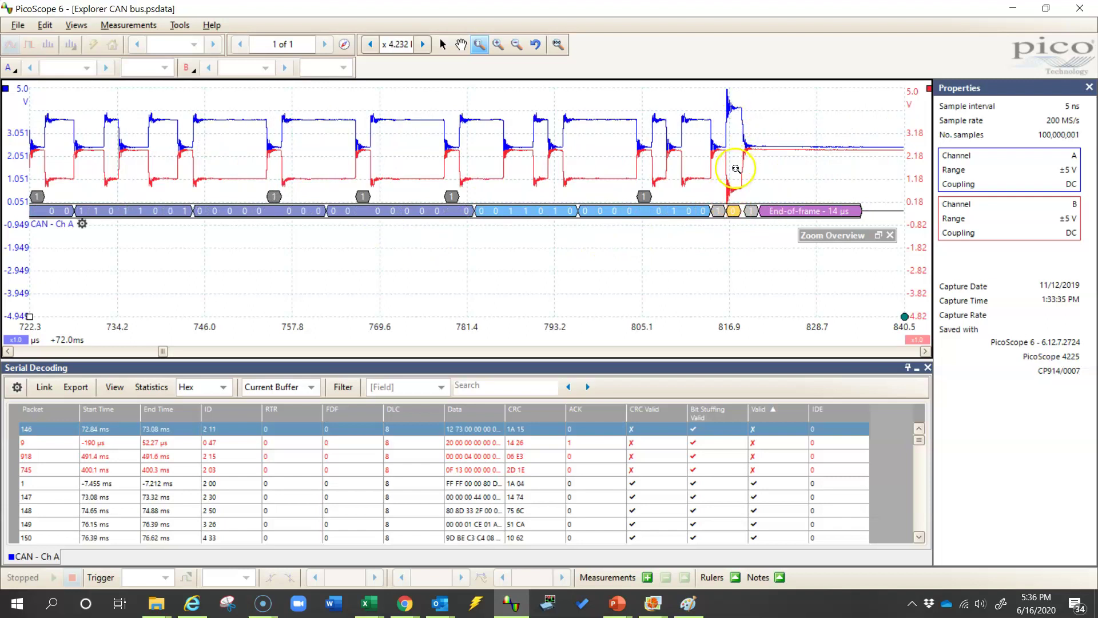
scroll(736, 169, down, 2)
Jump to invalid packet 9 and pan to its noise-disrupted CAN frame
click(488, 443)
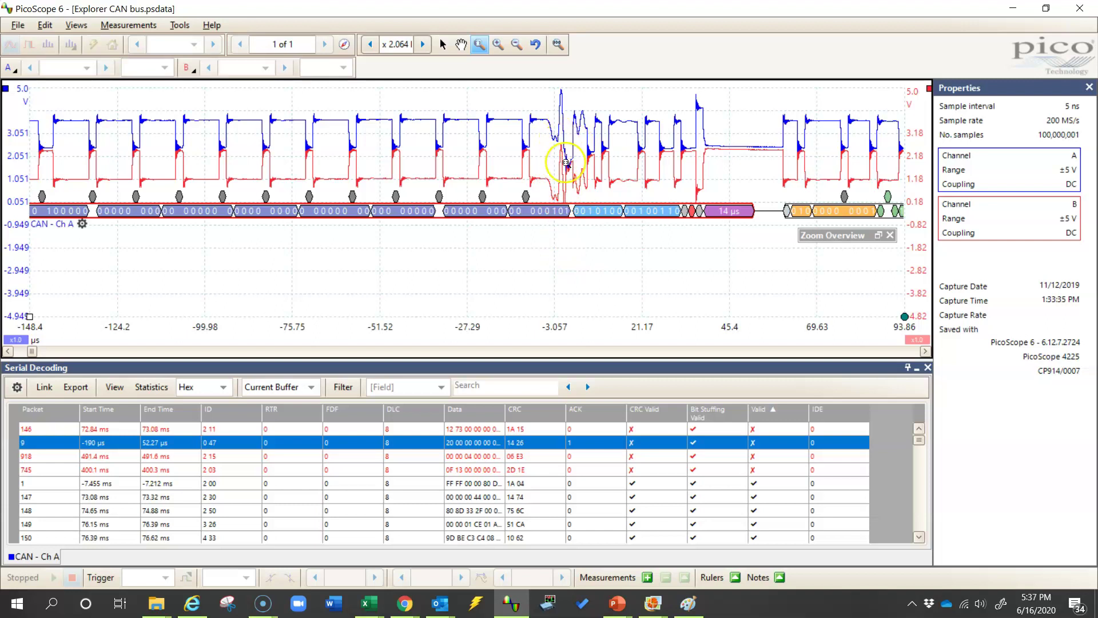
scroll(577, 171, left, 2)
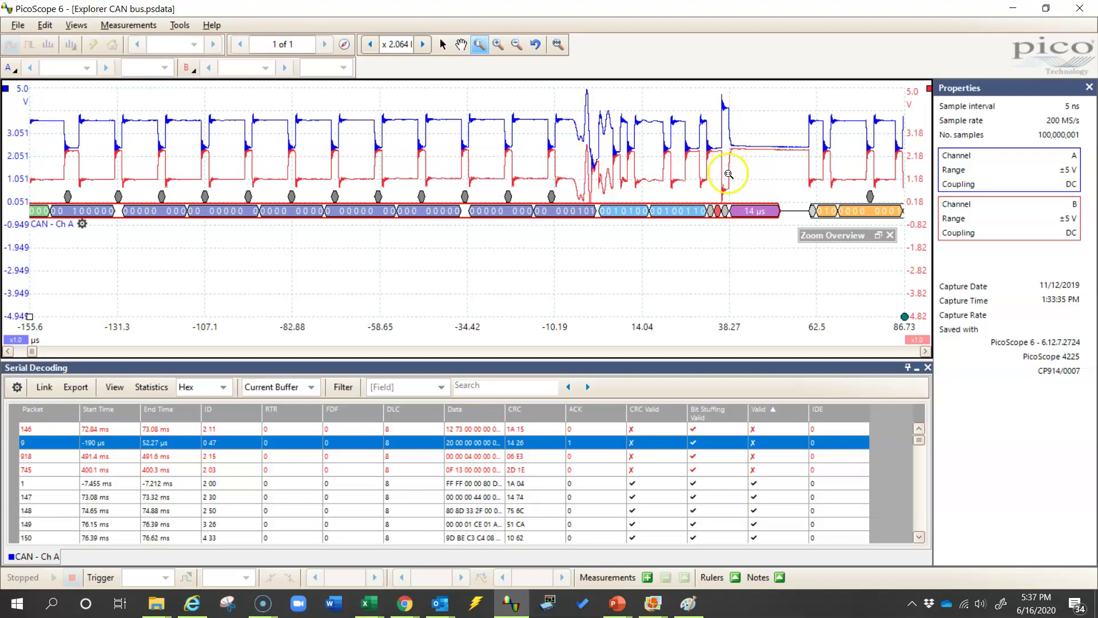
Jump to invalid packets 918 and 745, zooming into packet 745's corrupted start bits
click(529, 456)
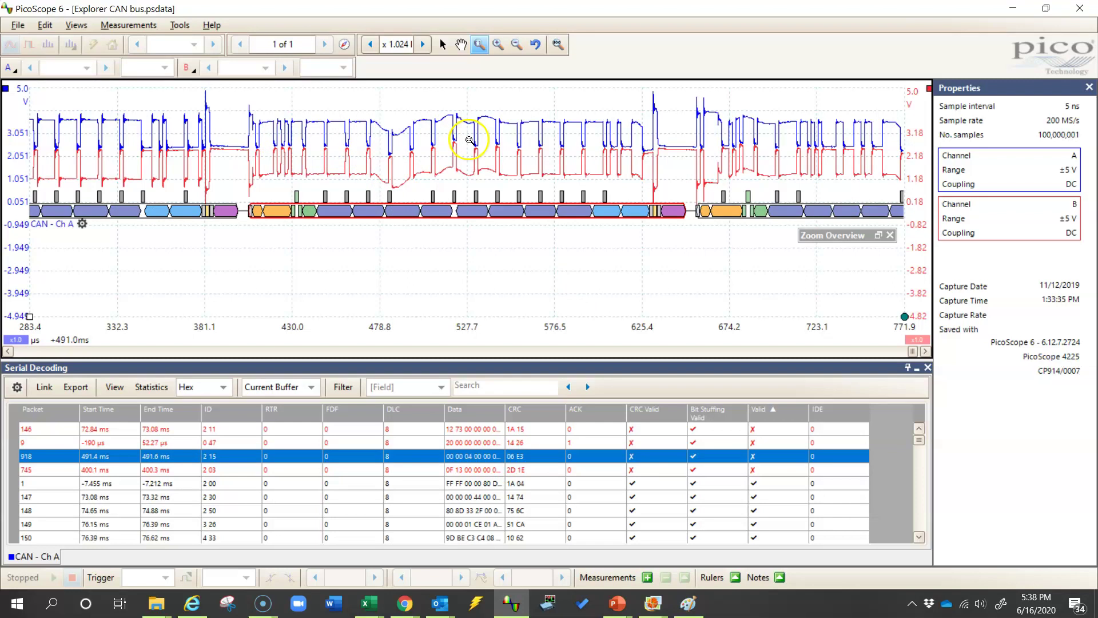
click(466, 469)
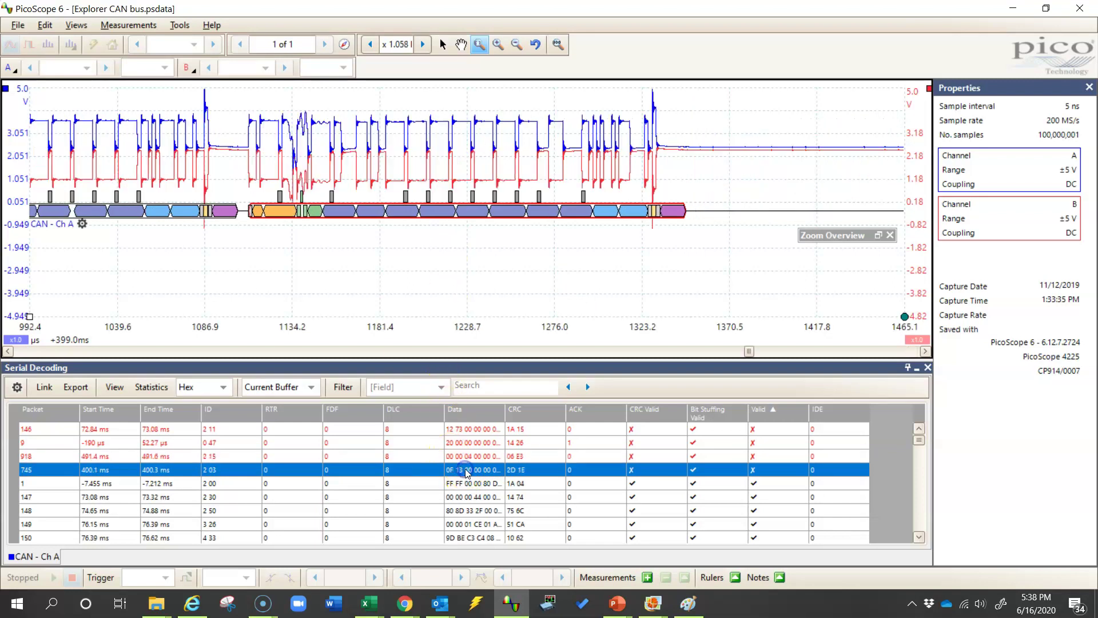
click(295, 188)
click(295, 188)
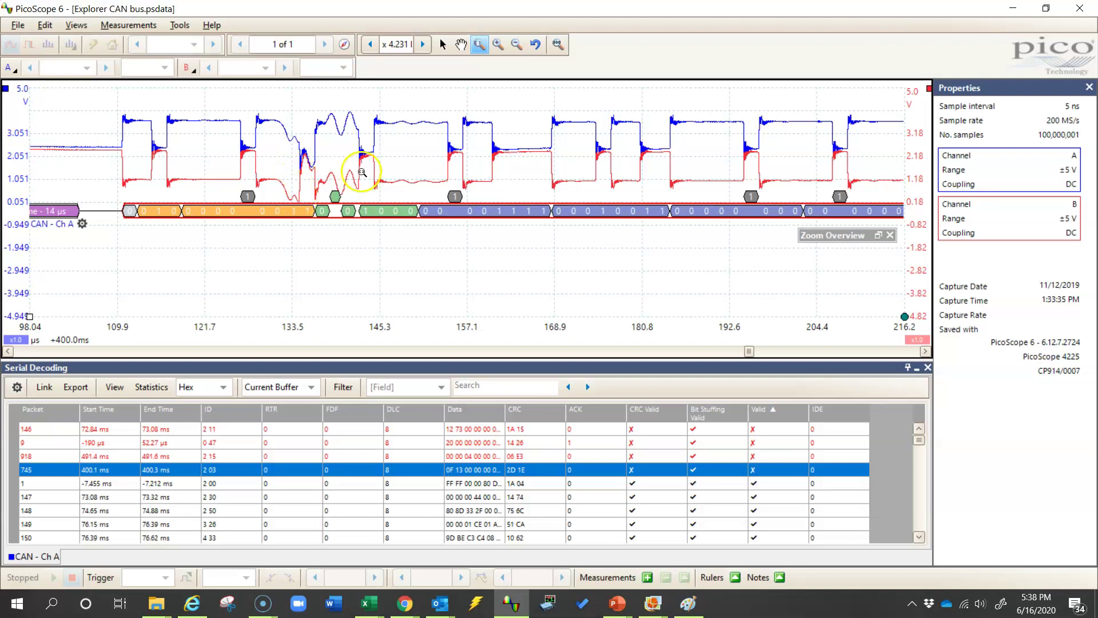
ctrl+click(353, 257)
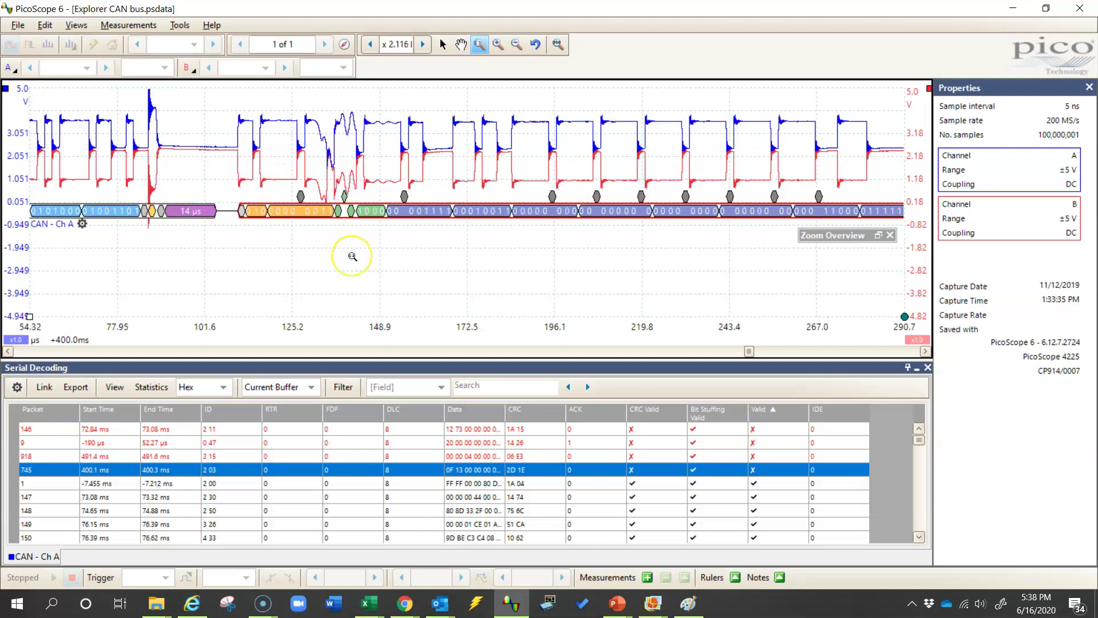